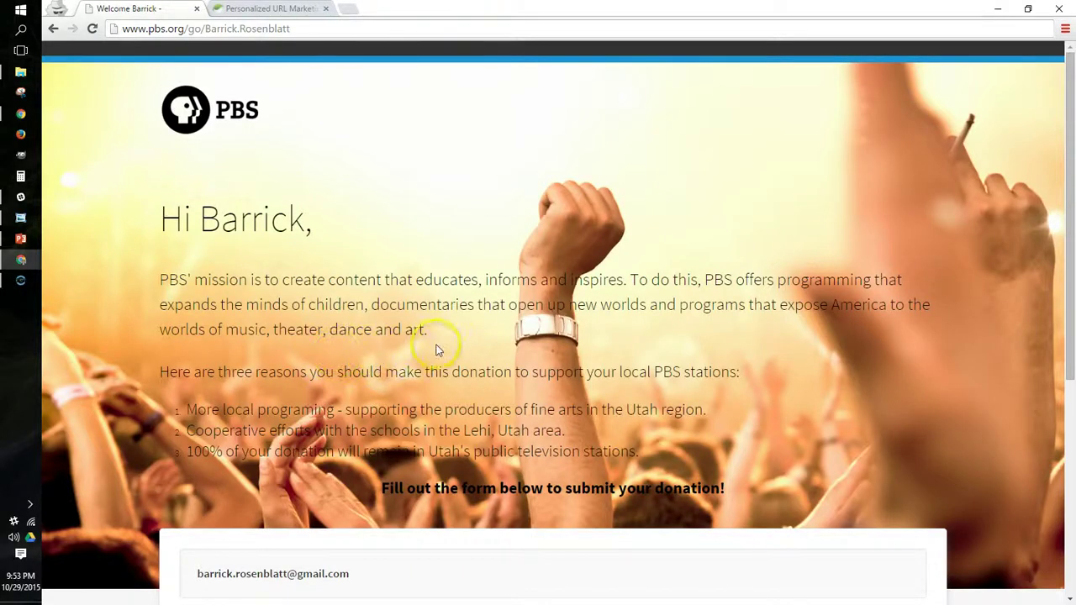
- Examine the personalized PBS landing page, checking the visitor's name in the greeting and the local place names in the three donation reasons
double_click(250, 220)
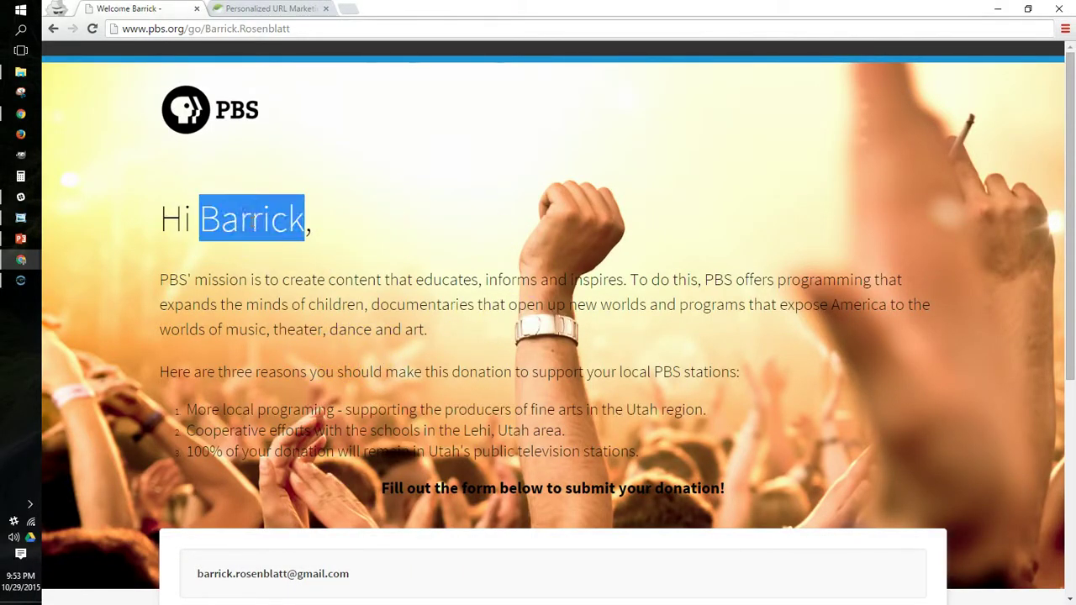
left_click(307, 284)
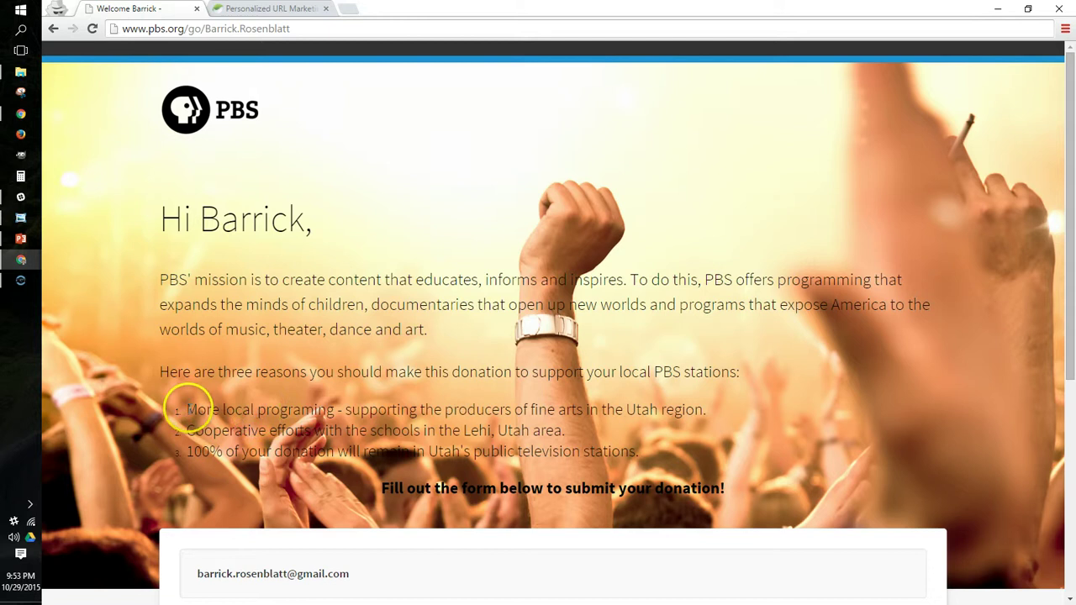
left_click_drag(185, 410, 519, 409)
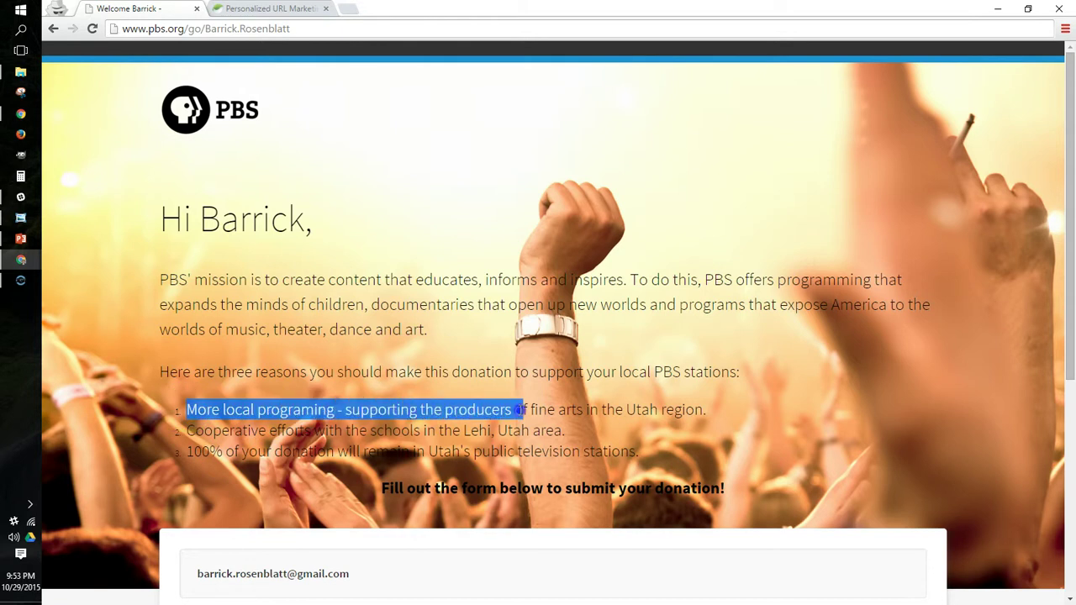
left_click(519, 409)
double_click(642, 409)
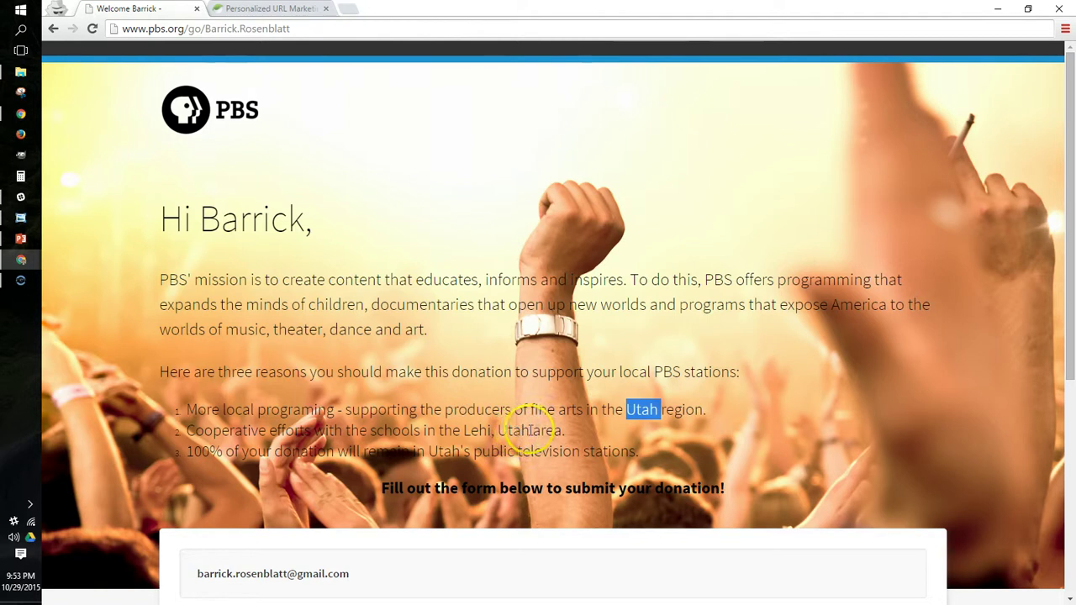
left_click_drag(530, 431, 468, 430)
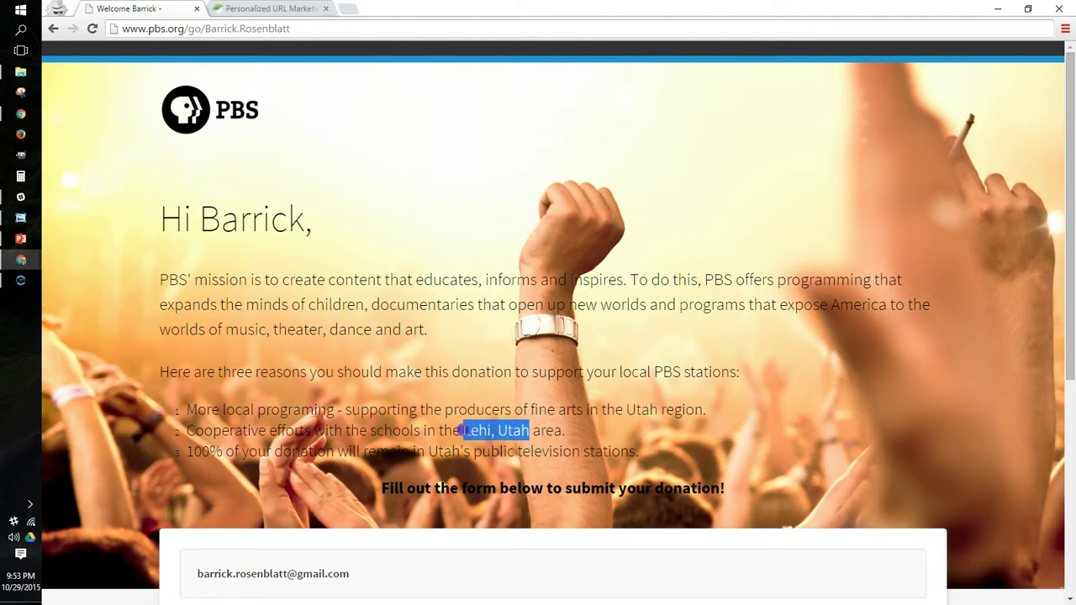
double_click(448, 451)
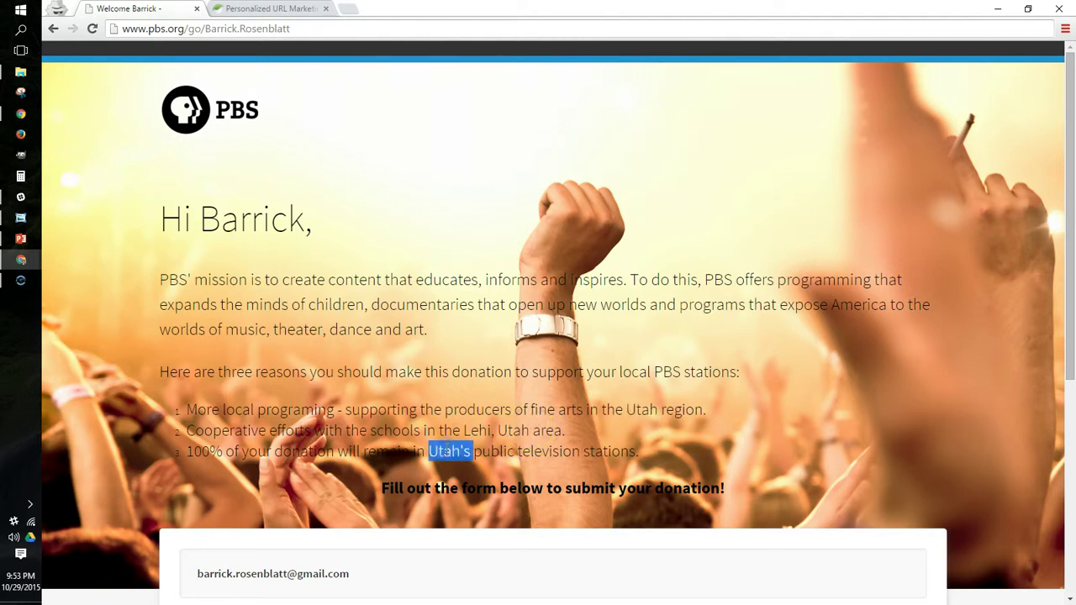
left_click(448, 451)
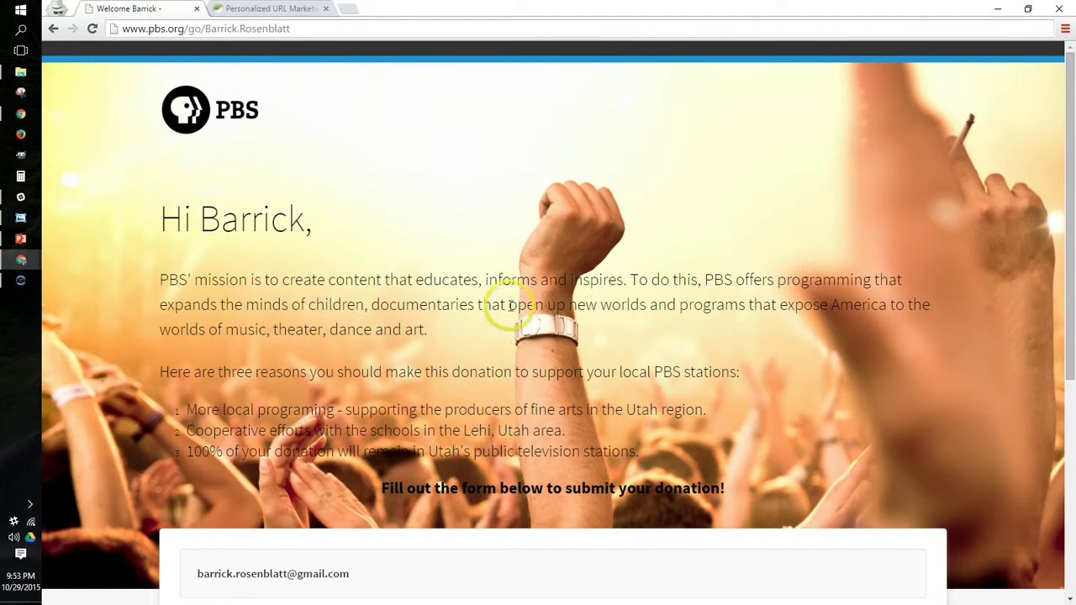
left_click(446, 230)
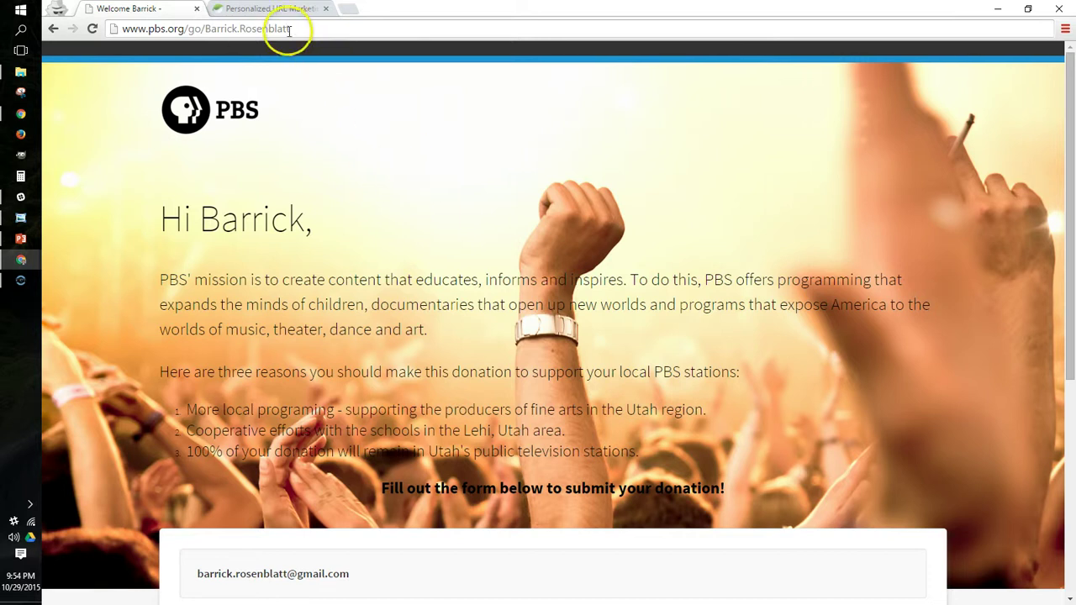
- Inspect the personalized part of the landing page's URL, view the Purlem home page and return to the PBS page
left_click(206, 27)
left_click(206, 28)
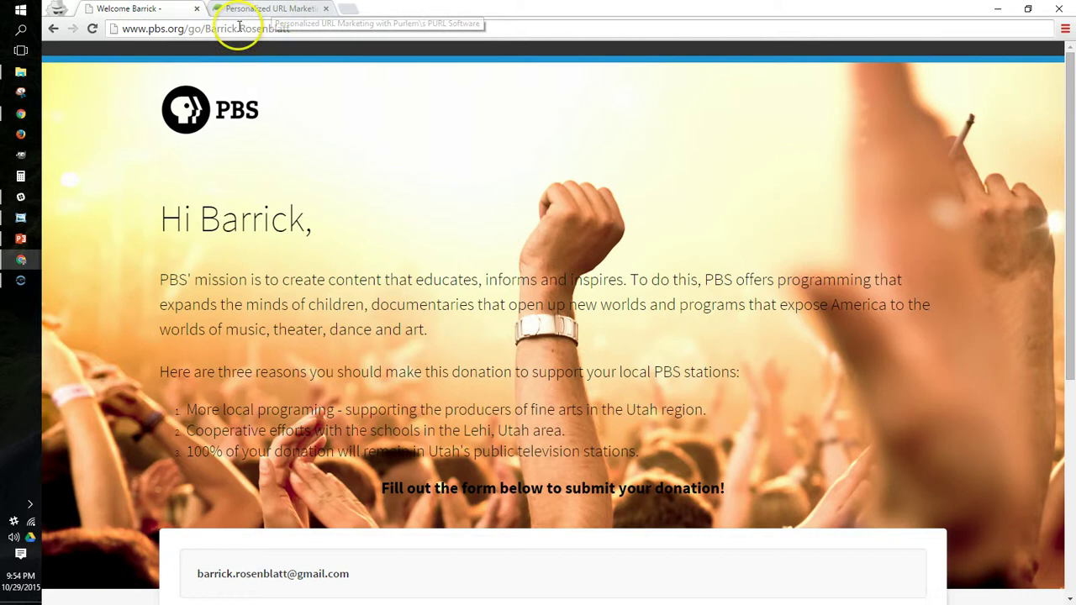
left_click_drag(140, 28, 306, 30)
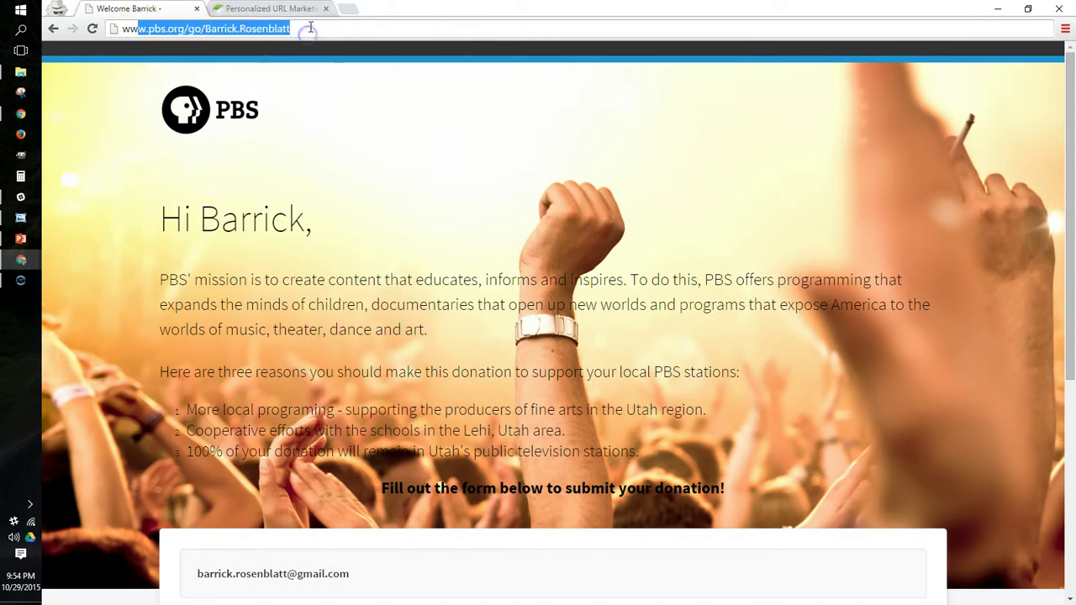
left_click(307, 28)
left_click(288, 9)
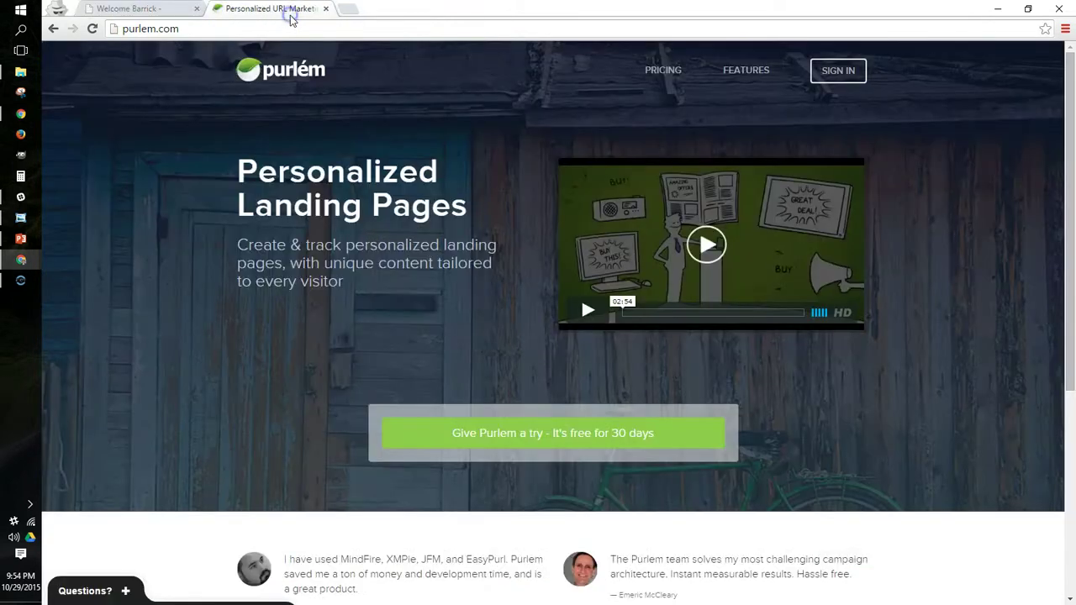
left_click(161, 8)
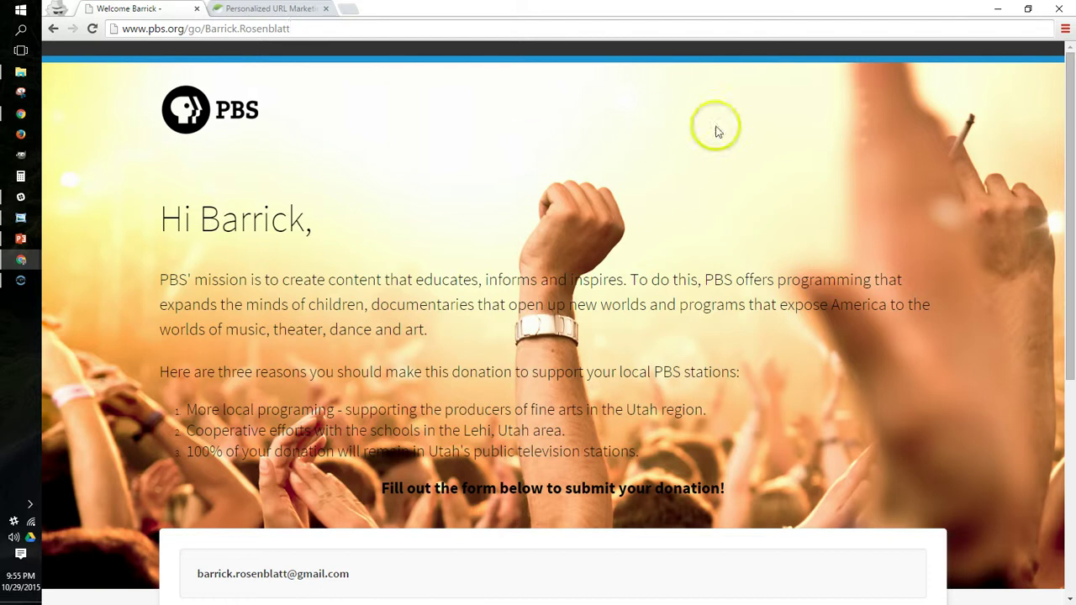
- Switch to PowerPoint, start the slide show from slide 2 and swap the presenter view with the slide show
left_click(997, 11)
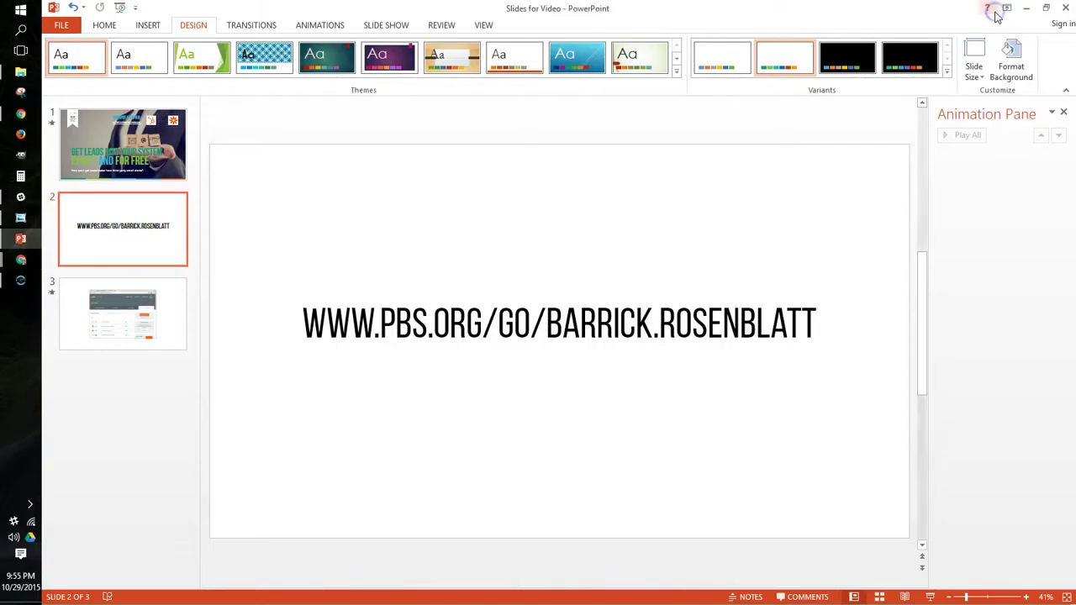
left_click(930, 597)
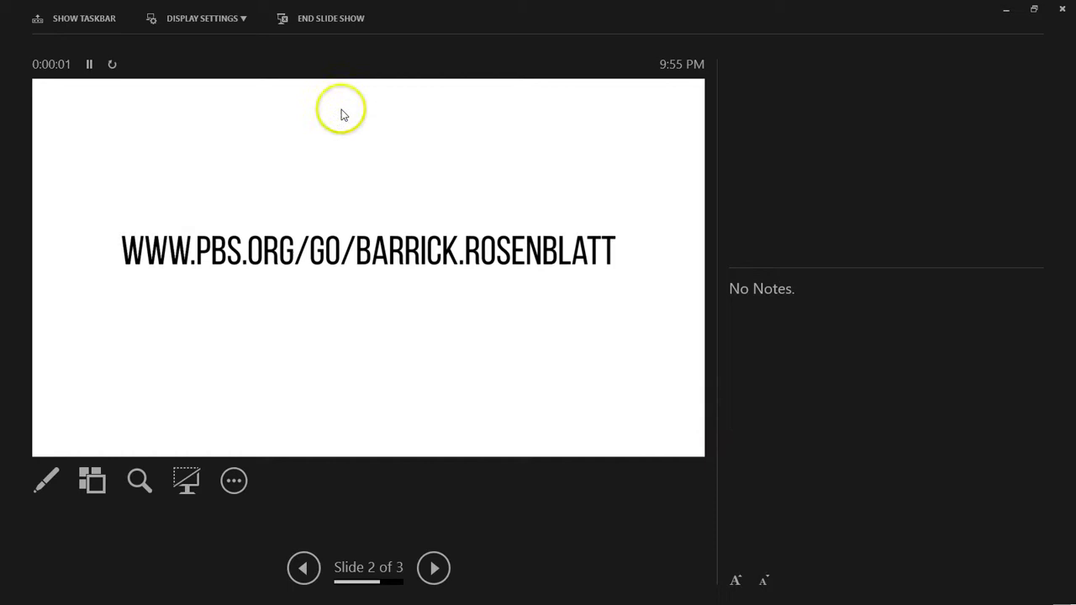
left_click(217, 20)
left_click(216, 40)
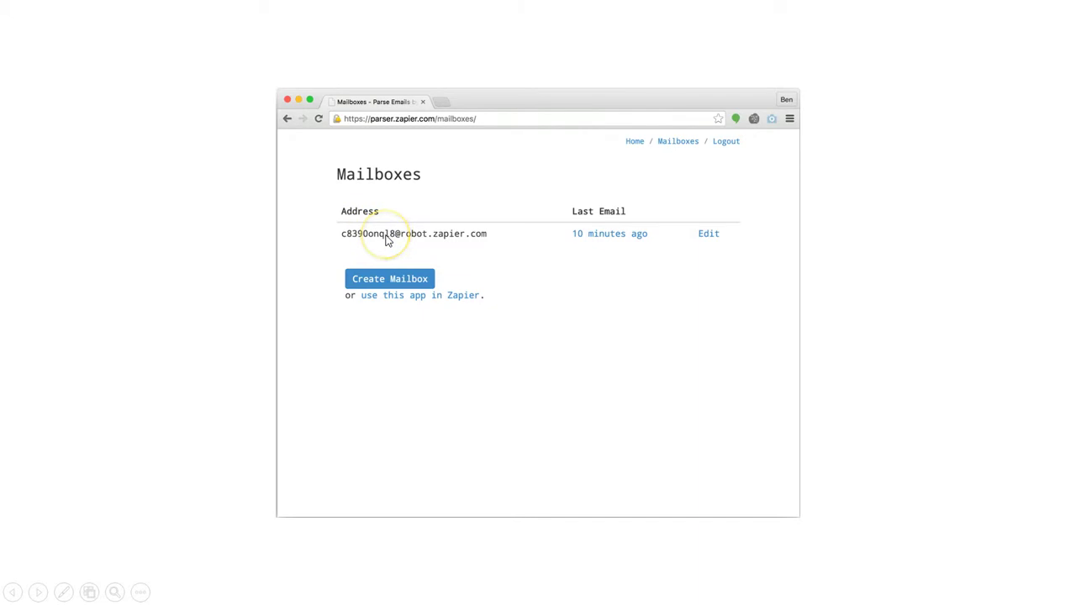
- Create a parser mailbox and save its initial template with the name, companyname, email, phone and streetaddress values tagged as fields
left_click(415, 284)
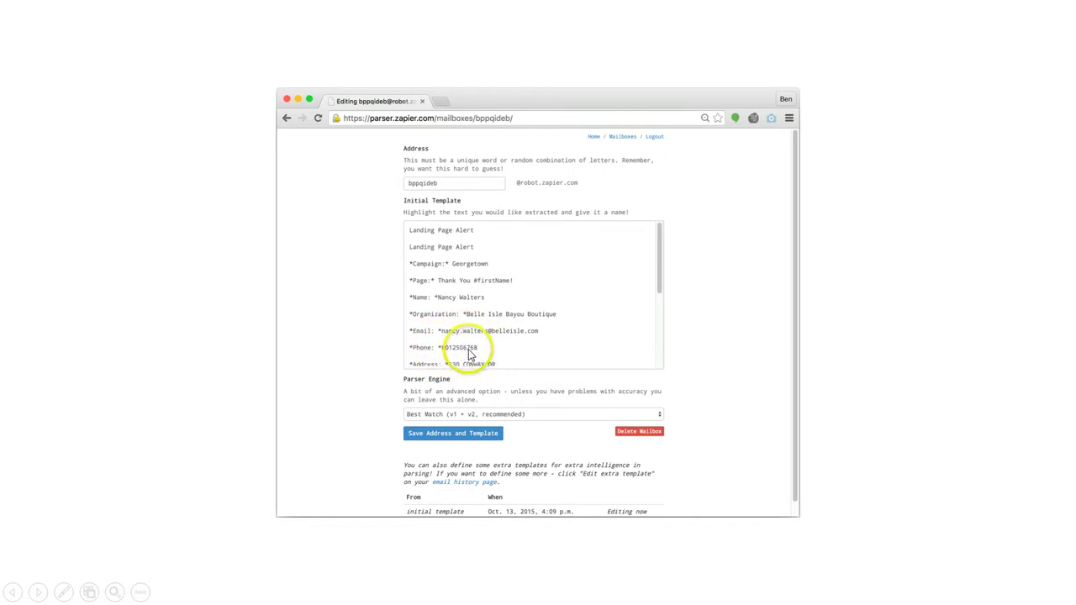
double_click(468, 305)
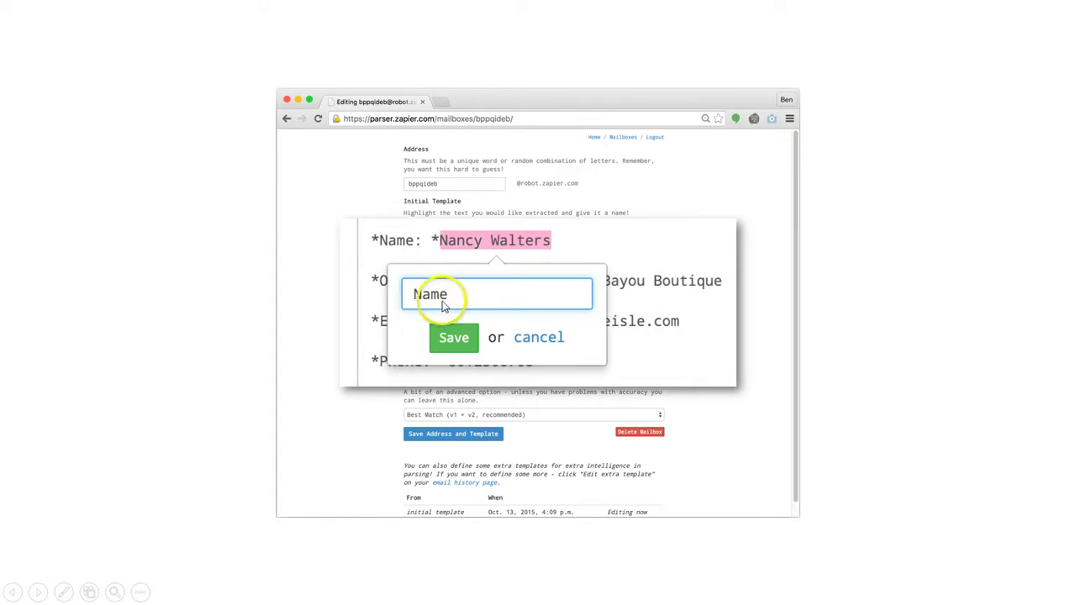
left_click(522, 347)
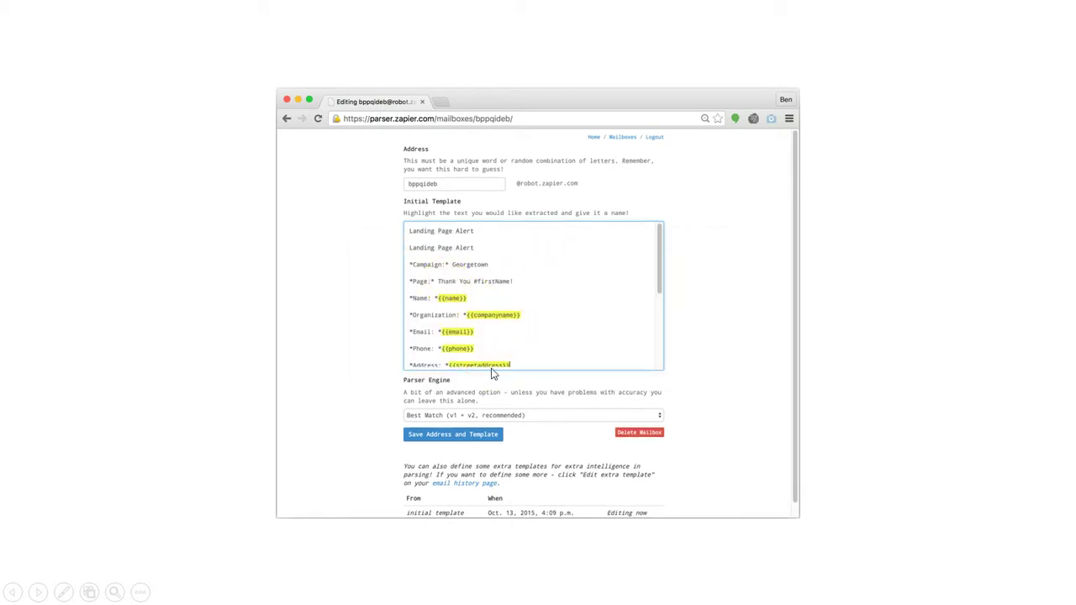
left_click(481, 437)
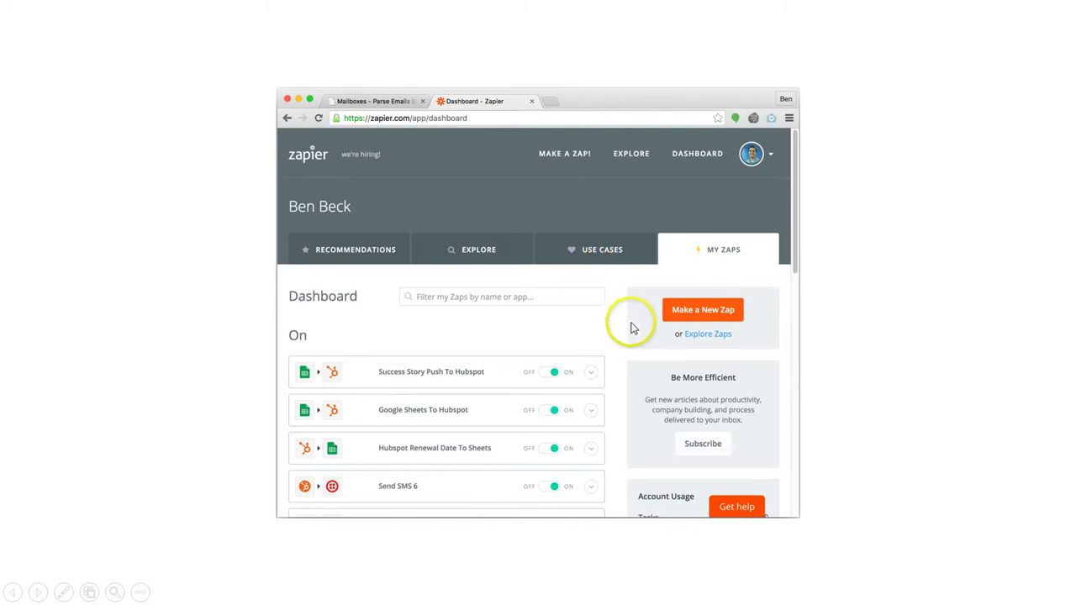
- Make a new Zap with the Email Parser by Zapier trigger New Email and the HubSpot action Create or Update Contact
left_click(708, 311)
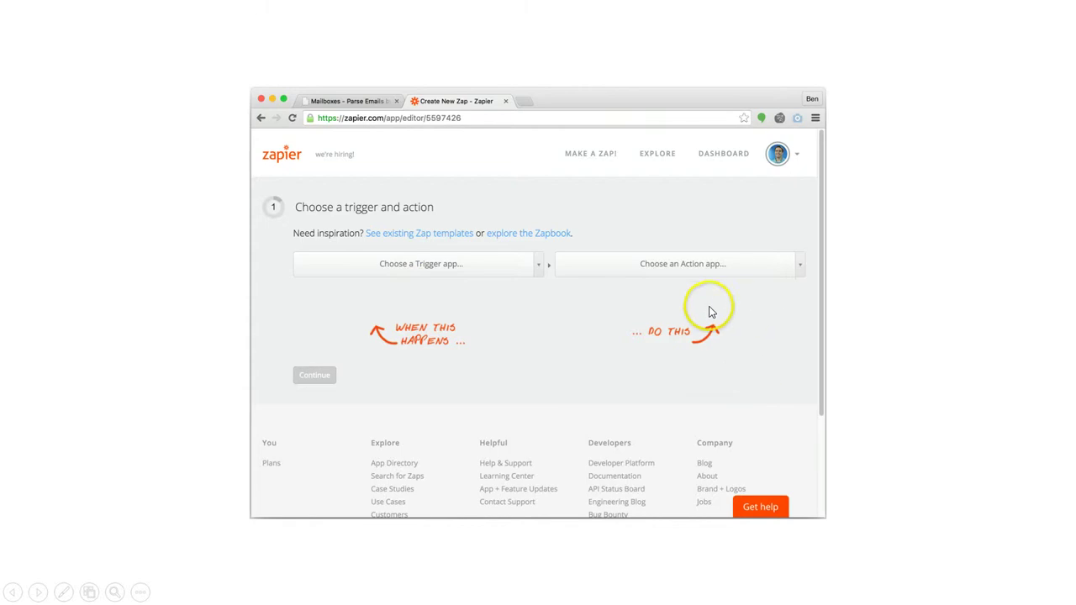
left_click(461, 267)
type("parser")
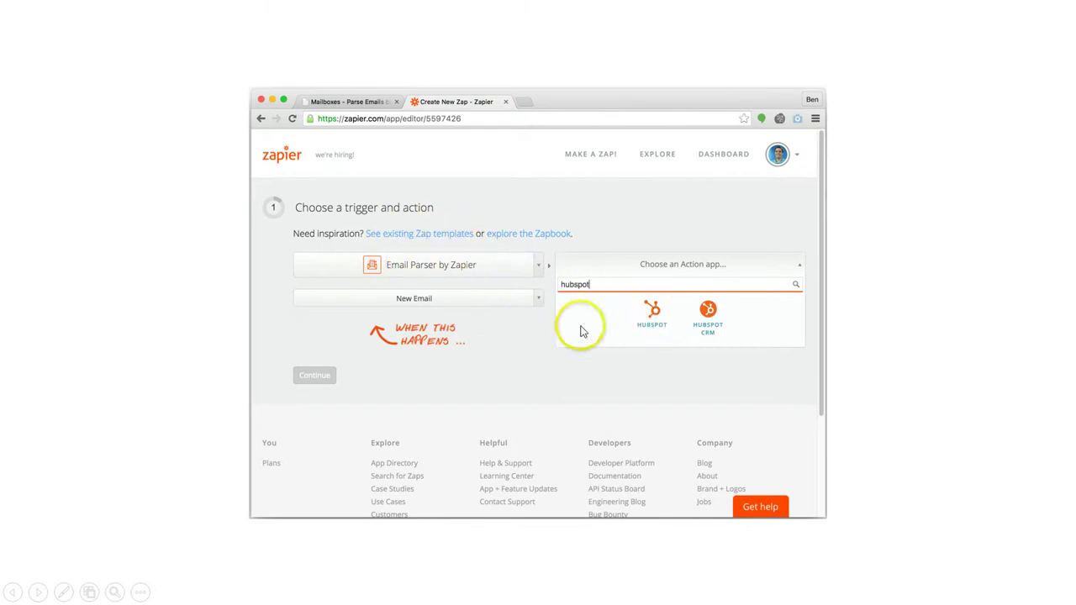
left_click(659, 317)
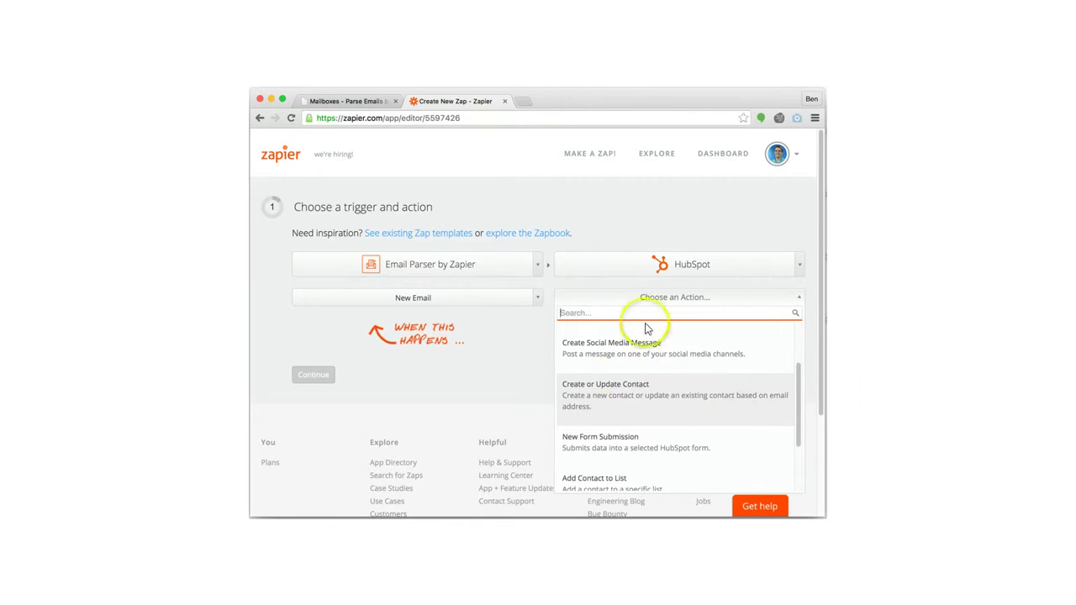
left_click(635, 405)
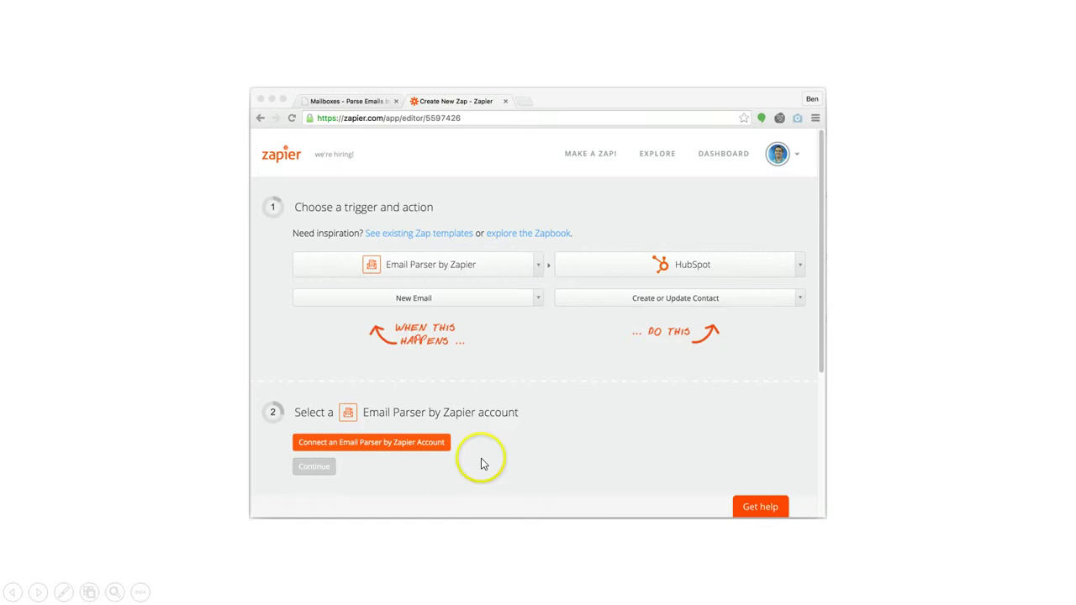
- Connect an Email Parser by Zapier account named PURLEM Inbound Lead Parse, authorize its data access and continue with it
left_click(404, 443)
type("PURLEM Inbound Lead Parse")
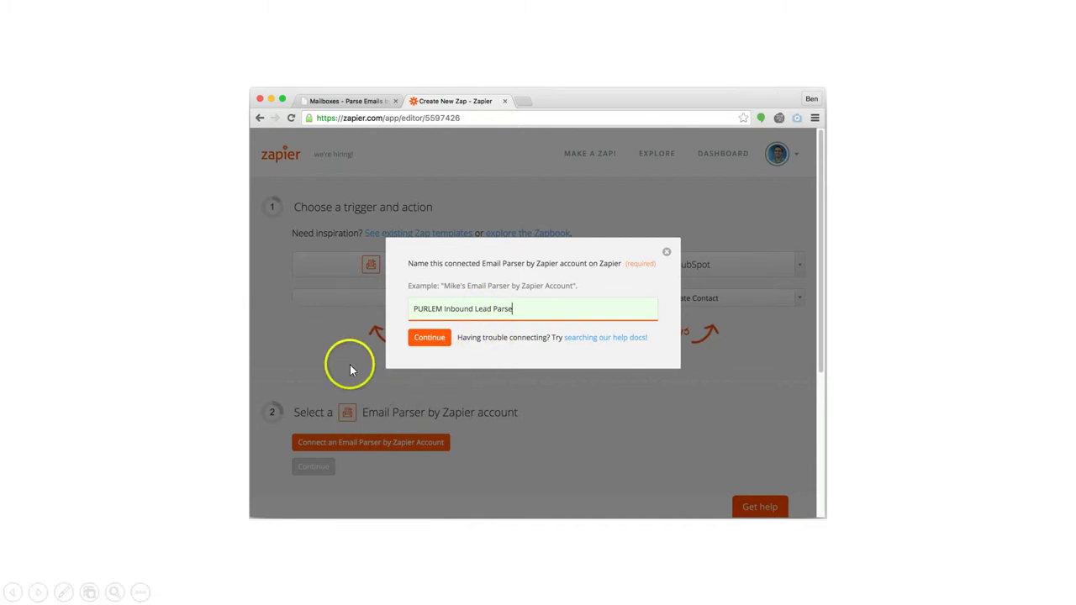
left_click(428, 339)
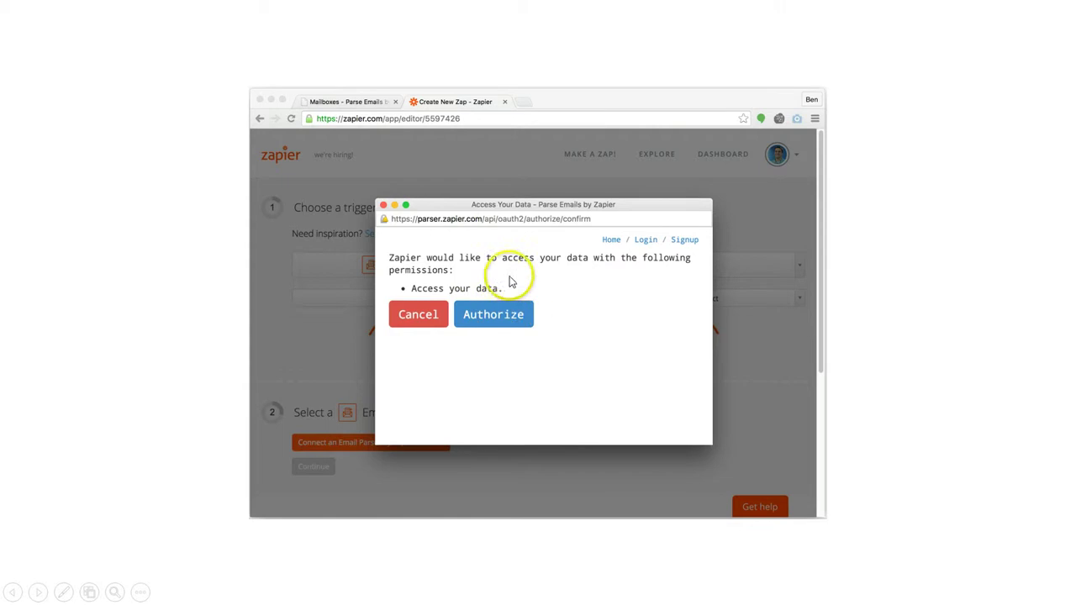
left_click(501, 321)
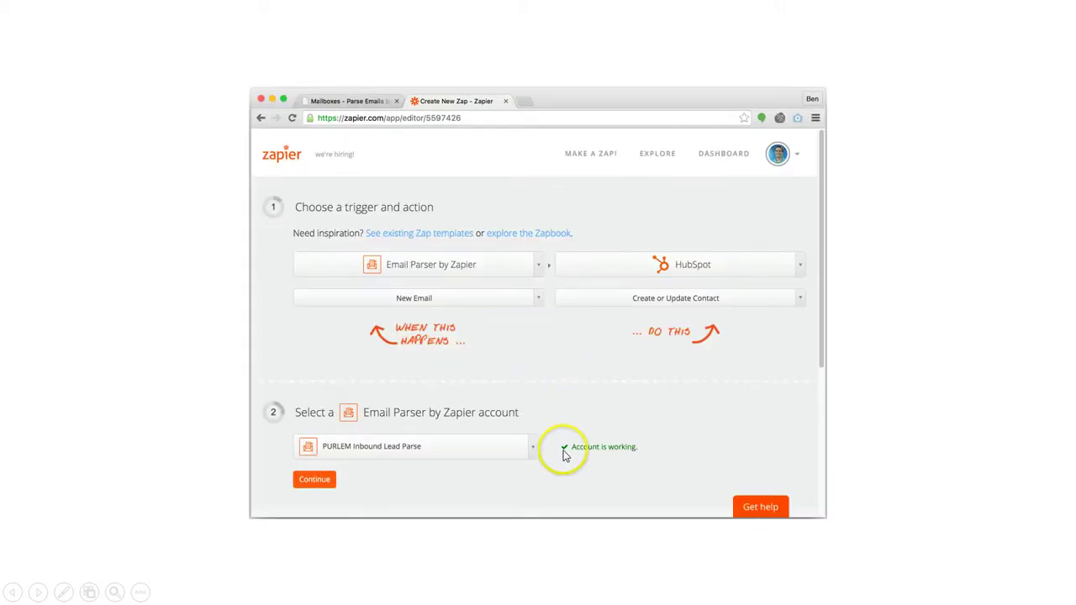
left_click(315, 480)
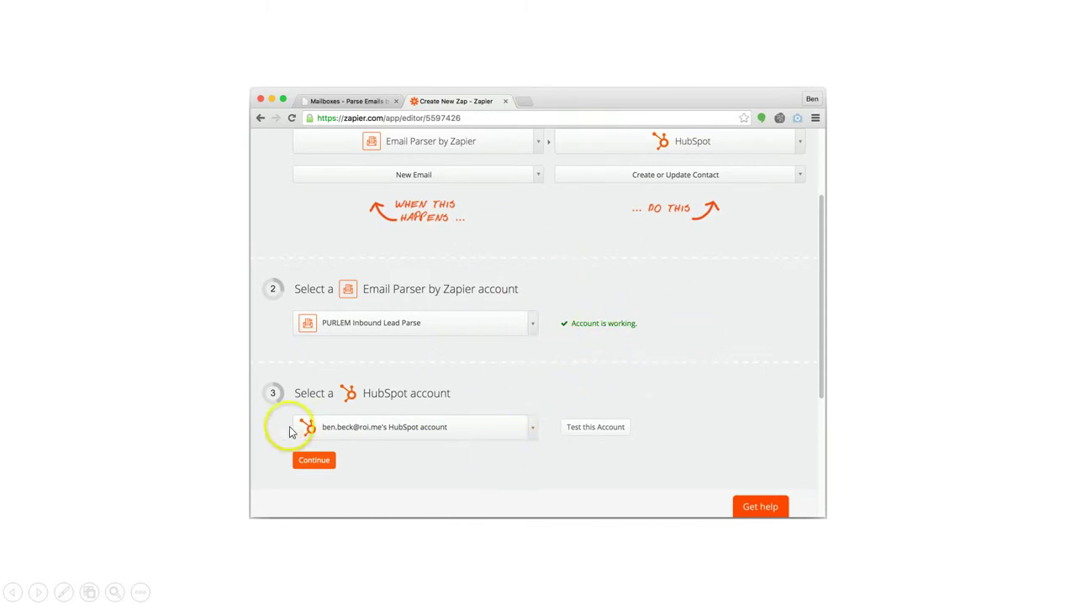
- Accept the selected HubSpot account and map the required Contact Email field to Parse Output Email
left_click(315, 462)
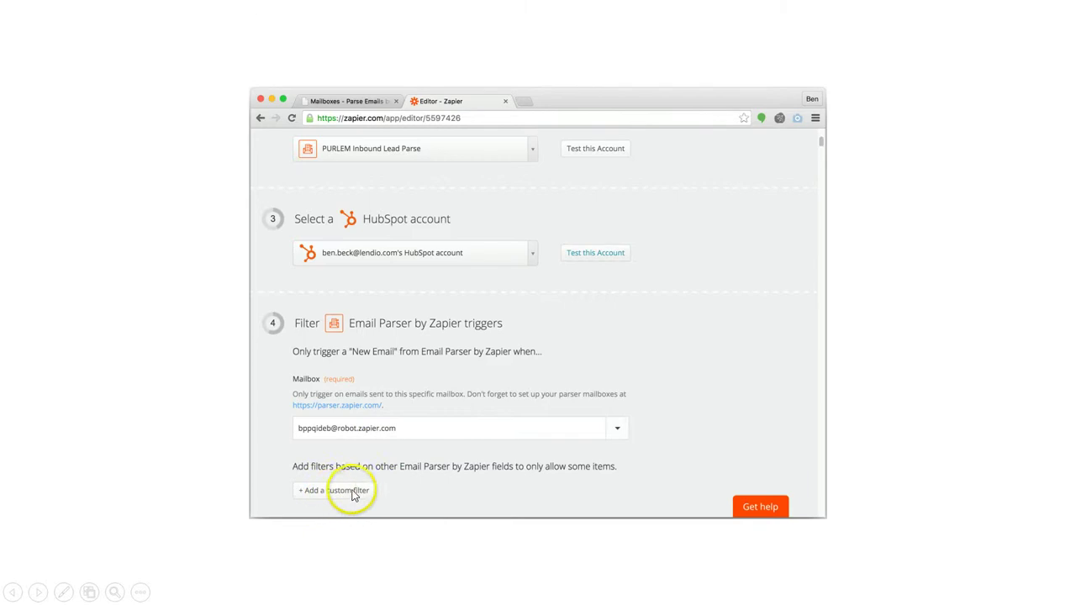
scroll(457, 400, "down", 10)
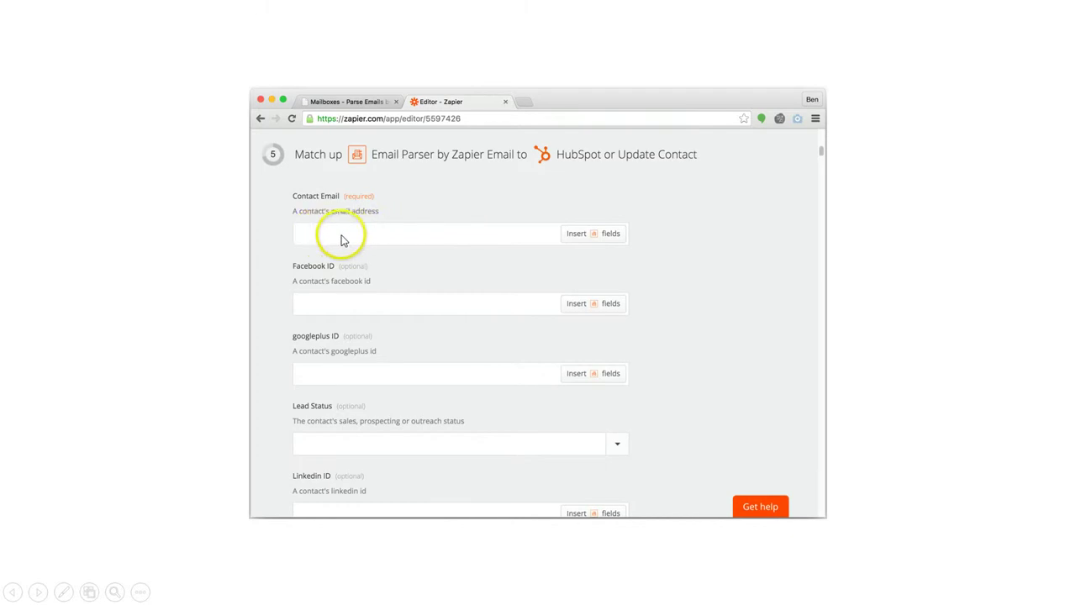
left_click(600, 239)
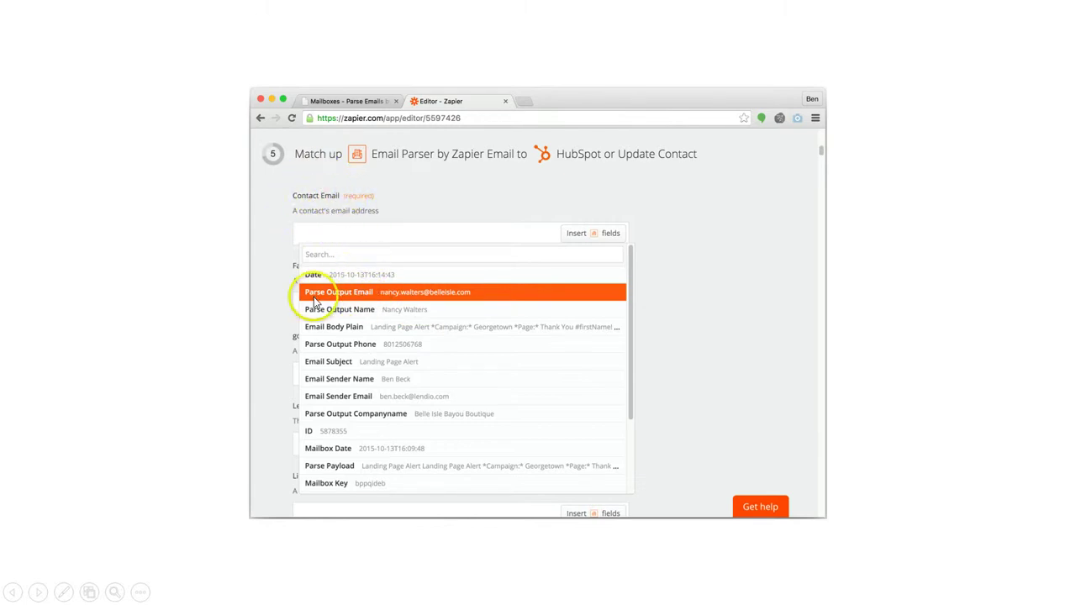
left_click(401, 294)
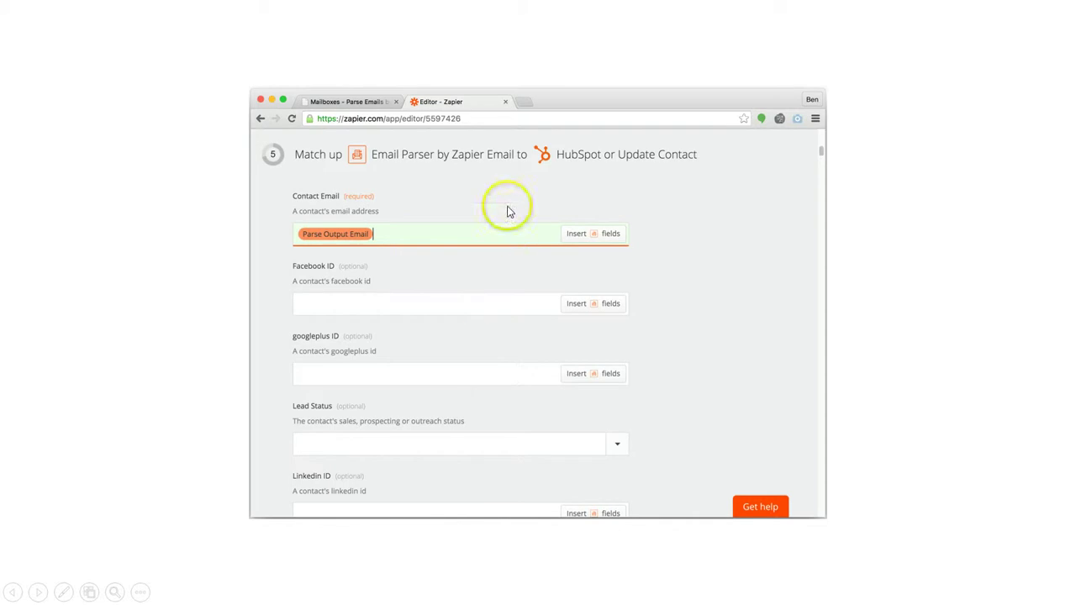
- Advance to the Zap's test stage and continue past the Sample #1 test
left_click(483, 400)
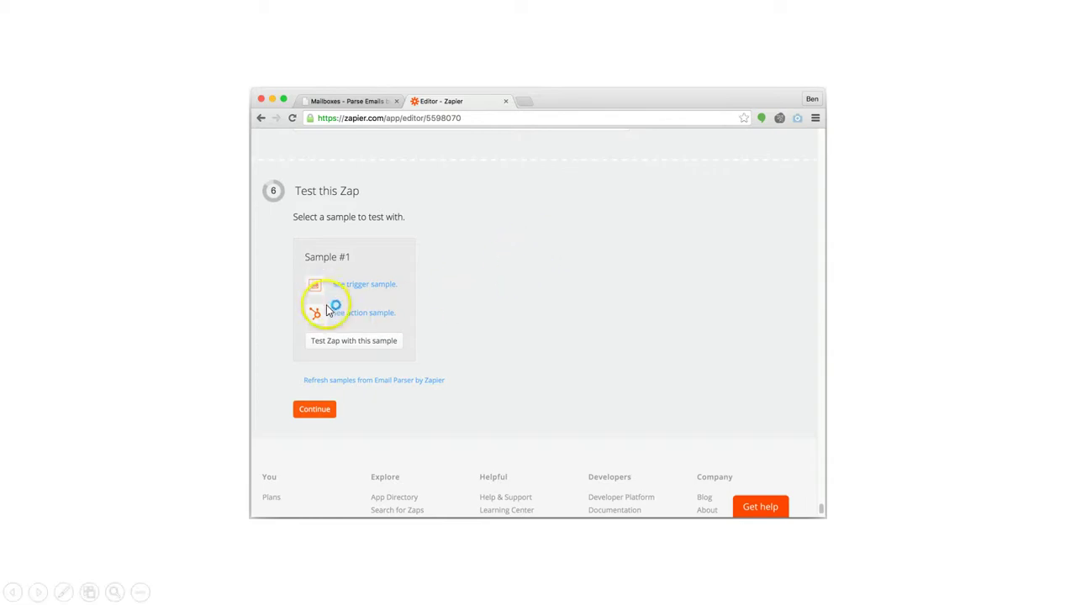
left_click(400, 285)
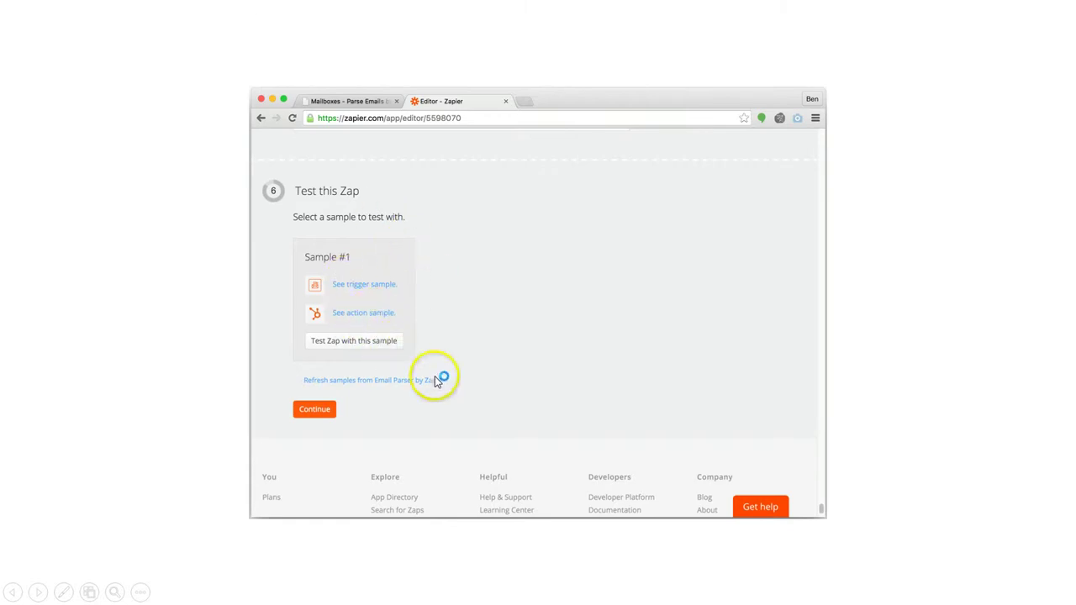
left_click(313, 409)
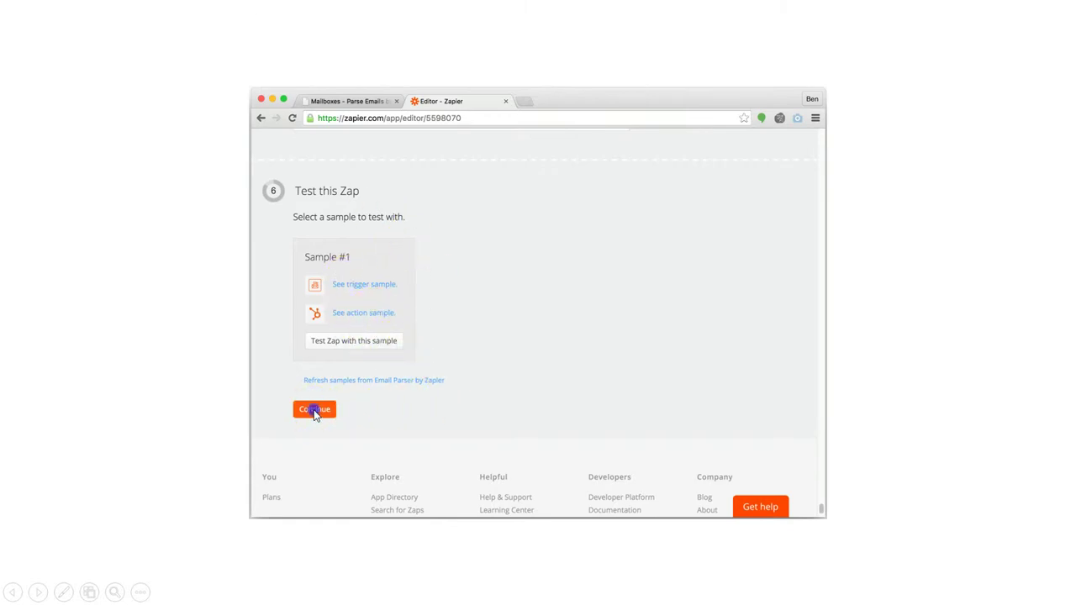